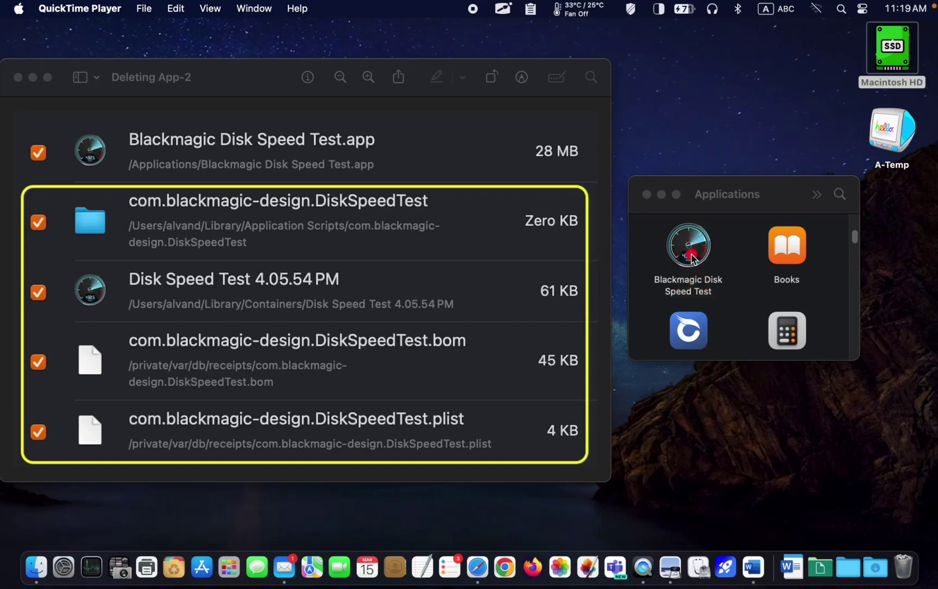
- Close the QuickTime preview and bring up Safari with macupdate.com entered in the address bar
left_click_drag(691, 256, 903, 563)
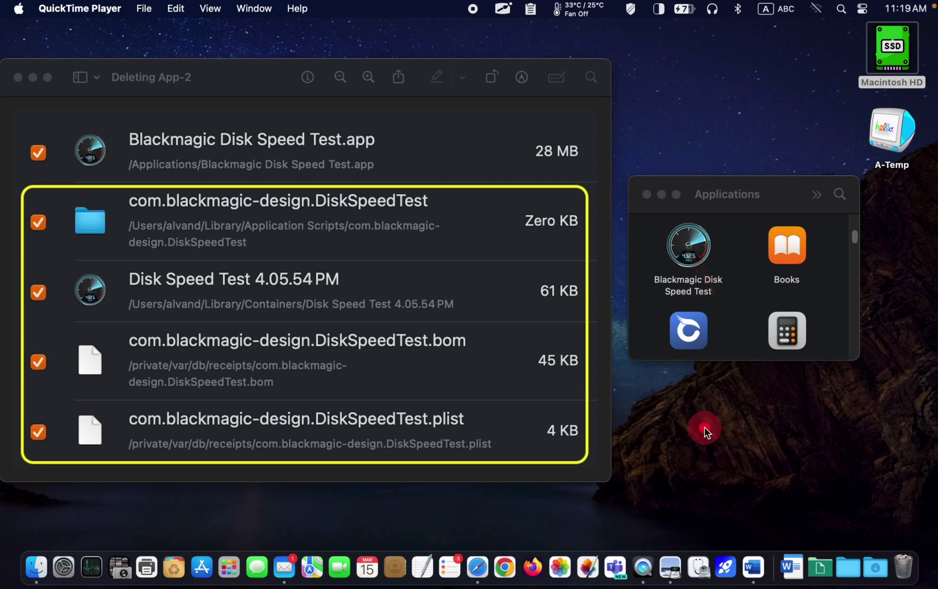
left_click_drag(757, 453, 592, 396)
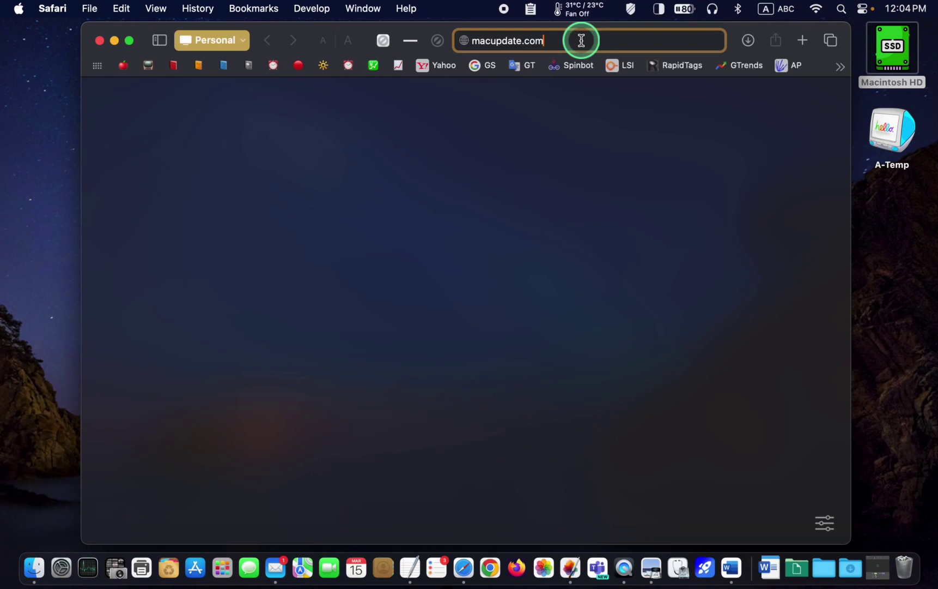
- Load macupdate.com and search the site for Pearcleaner
key("Return")
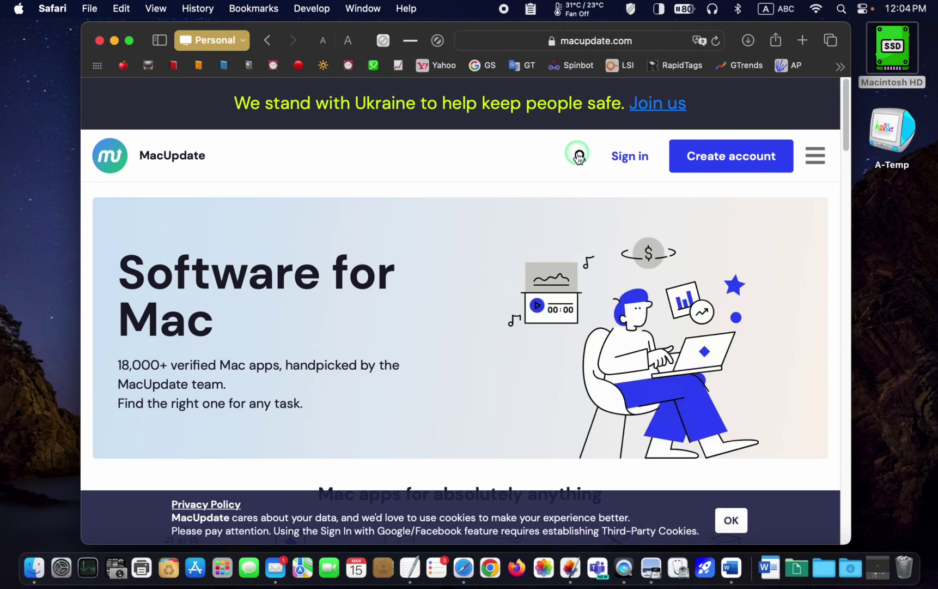
left_click(579, 156)
type("Pearcleaner")
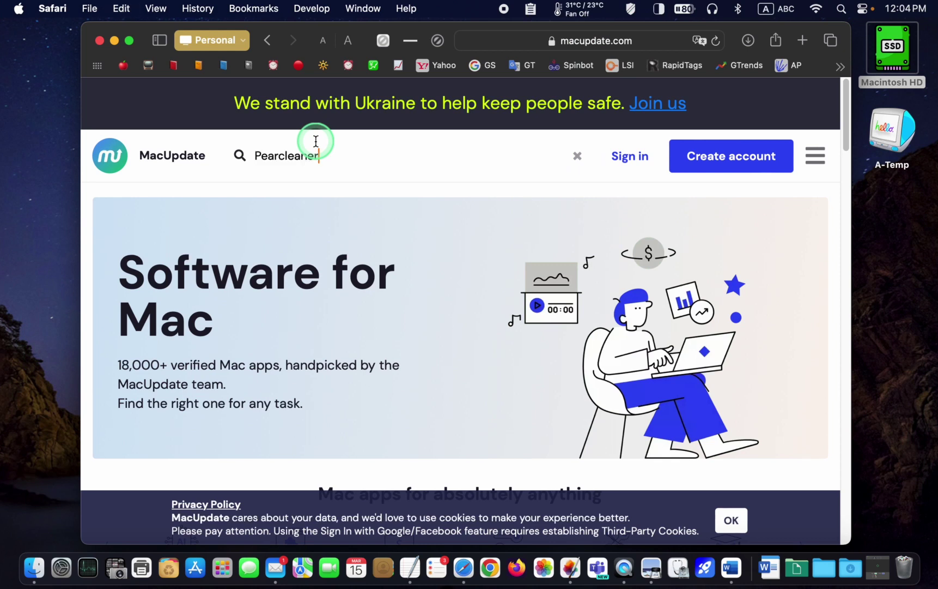
key("Return")
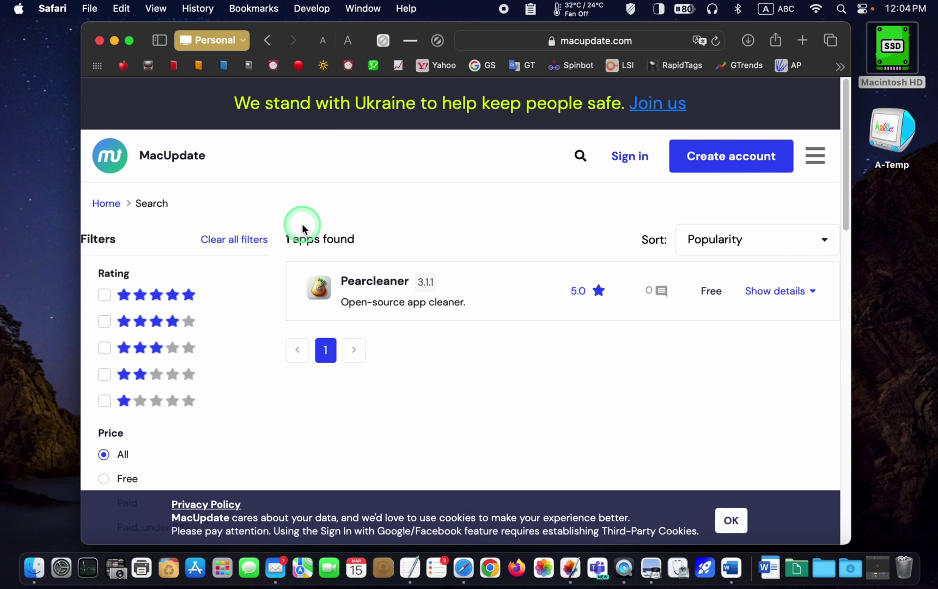
- Download Pearcleaner.zip from its MacUpdate page, dismissing the Opera advertisement
left_click(323, 291)
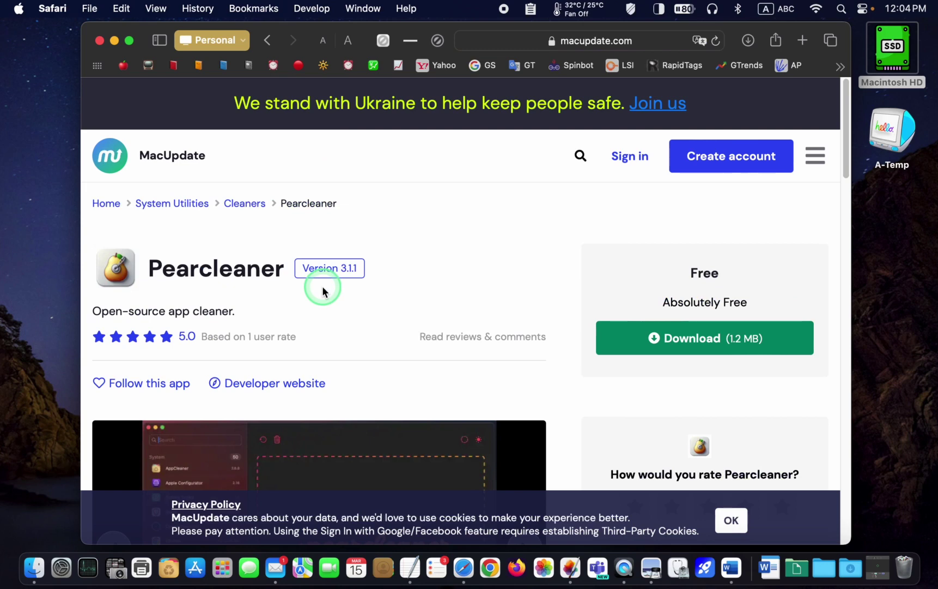
left_click(695, 338)
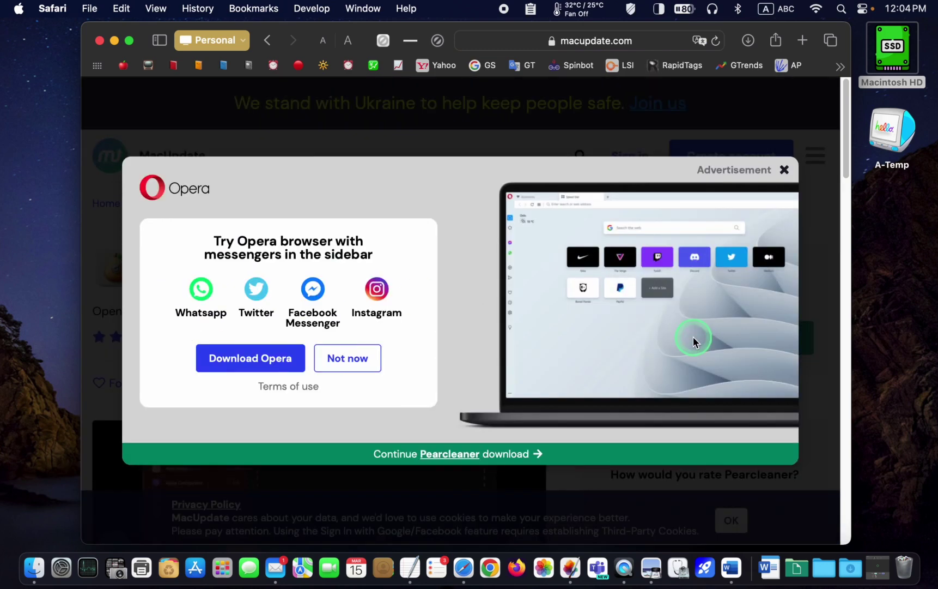
left_click(784, 170)
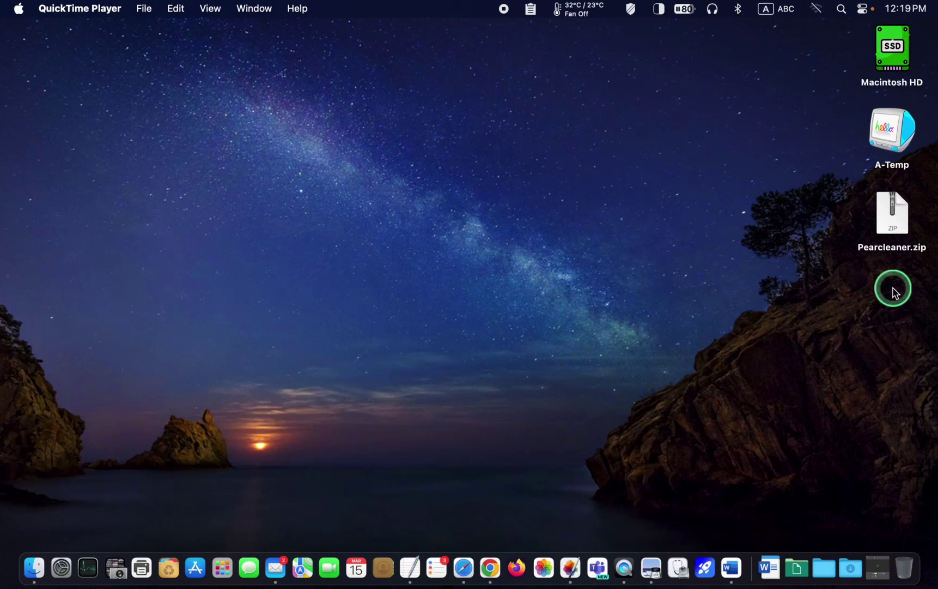
- Extract Pearcleaner.zip, move the app into Macintosh HD > Applications and launch it
left_click(893, 232)
double_click(894, 232)
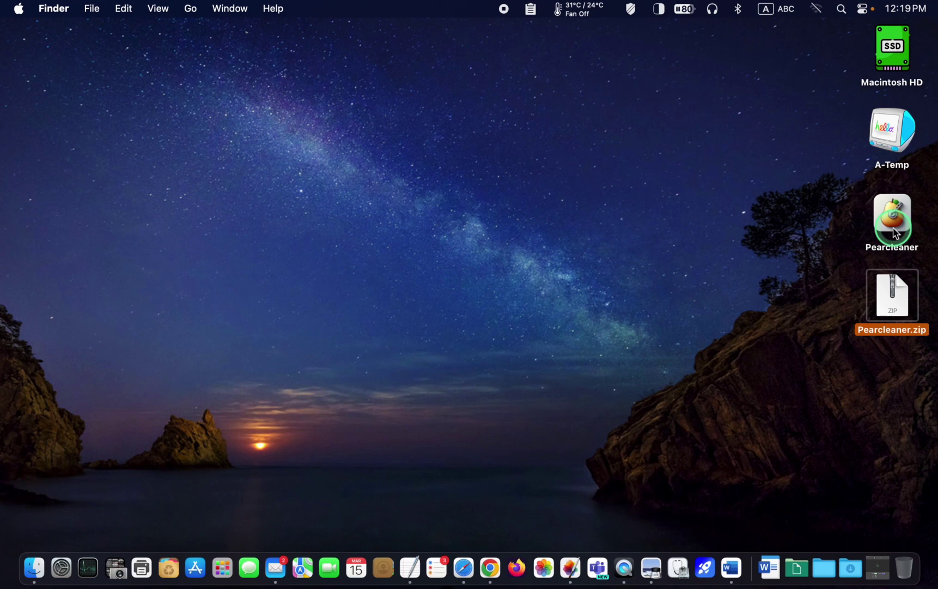
left_click(888, 61)
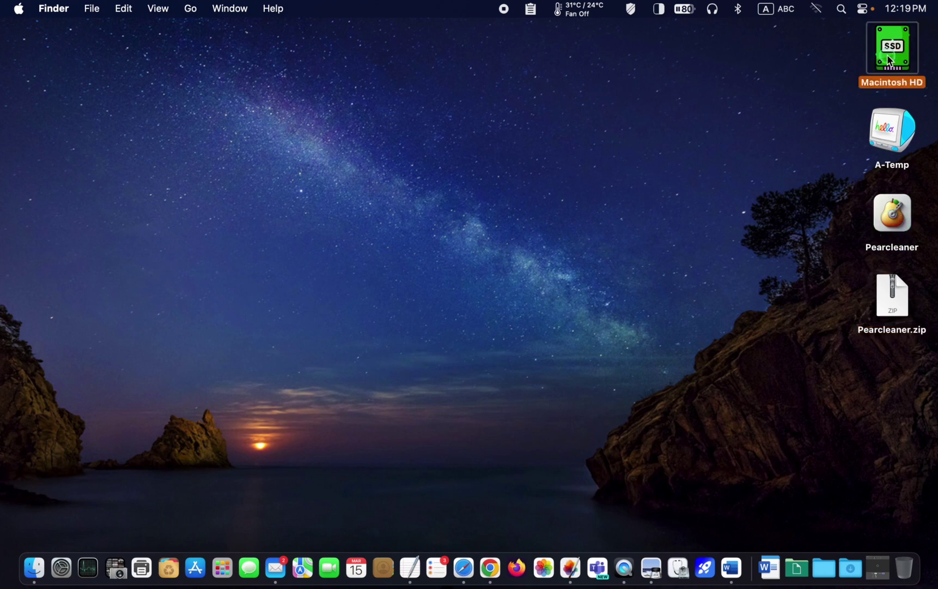
double_click(888, 62)
left_click_drag(893, 213, 166, 97)
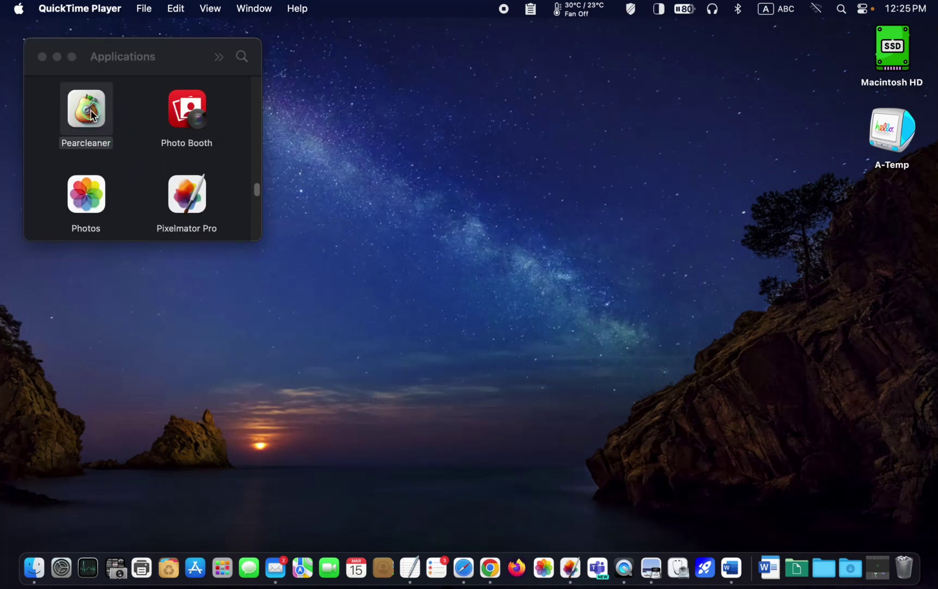
double_click(89, 112)
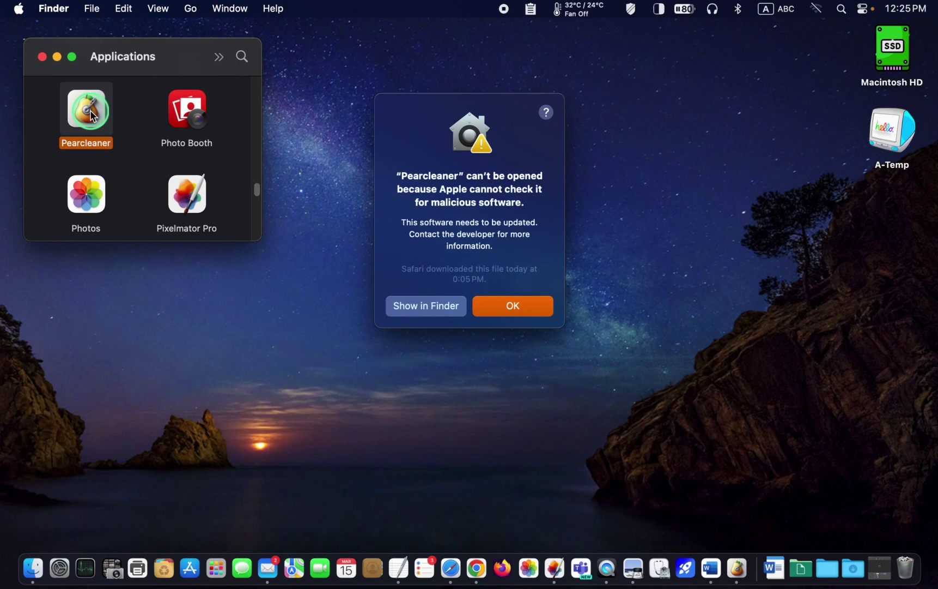
- Dismiss the warning and allow Pearcleaner via Open Anyway in Privacy & Security settings
left_click(542, 314)
left_click(42, 58)
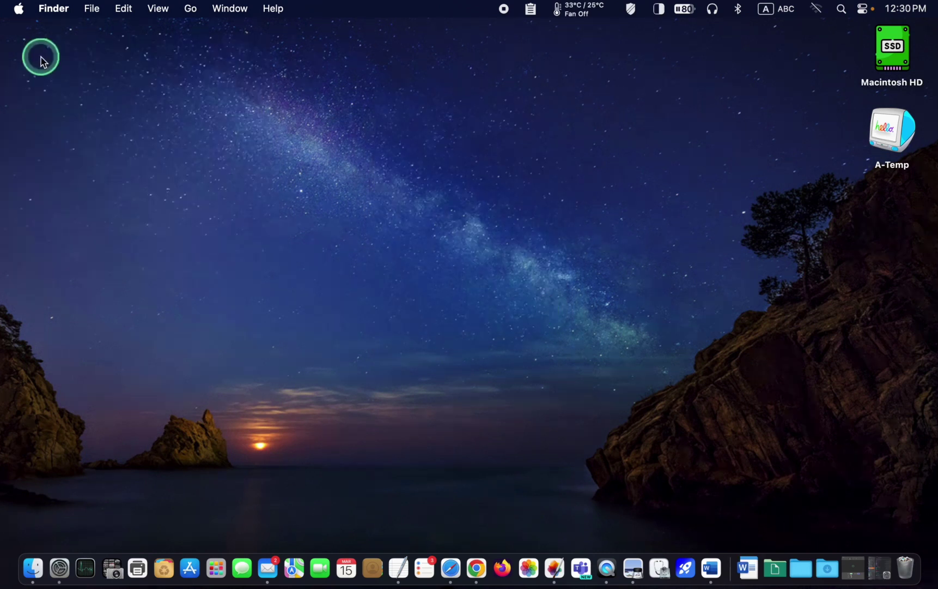
left_click(19, 8)
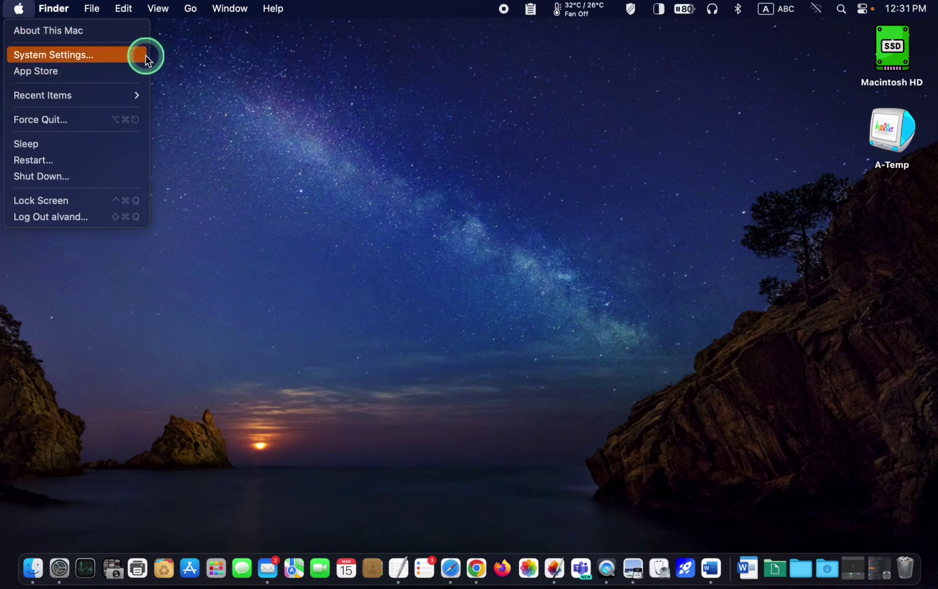
left_click(143, 57)
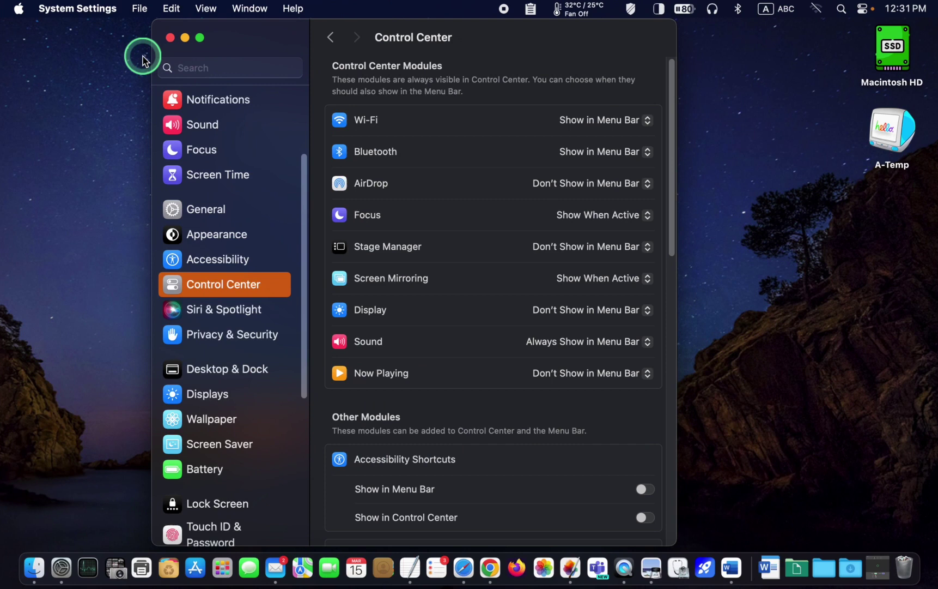
left_click(231, 339)
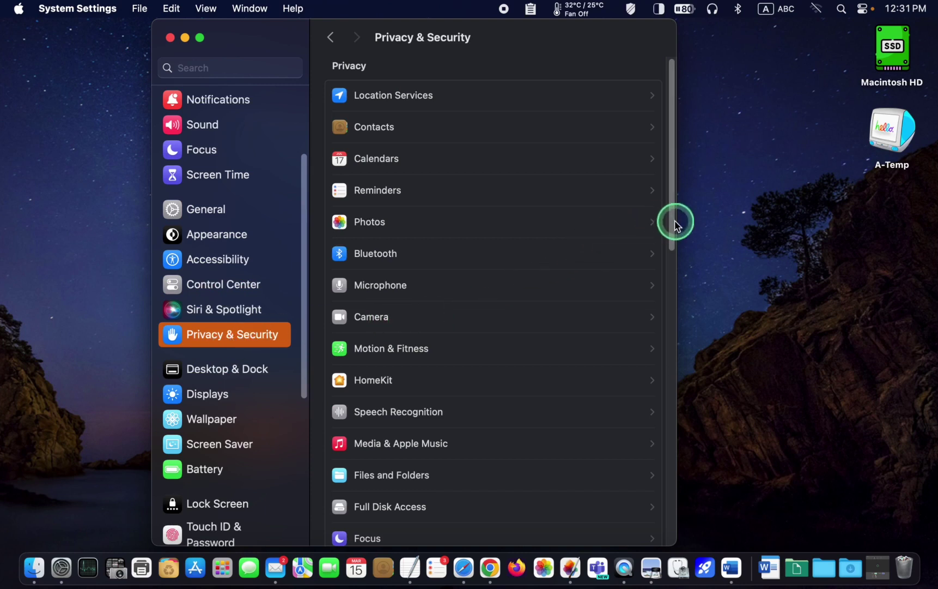
mouse_move(672, 222)
left_mouse_down()
mouse_move(669, 509)
mouse_move(639, 530)
left_mouse_up()
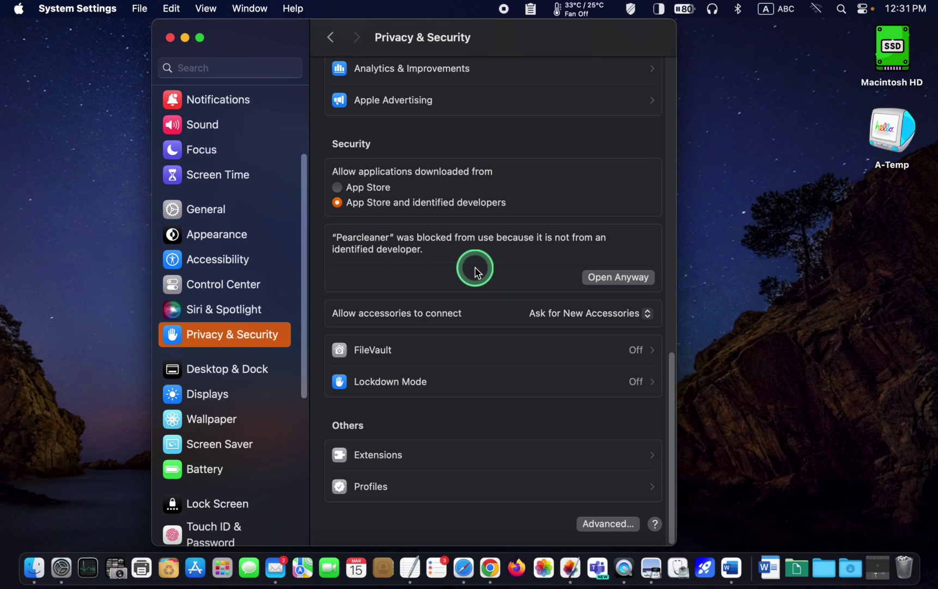
left_click(633, 283)
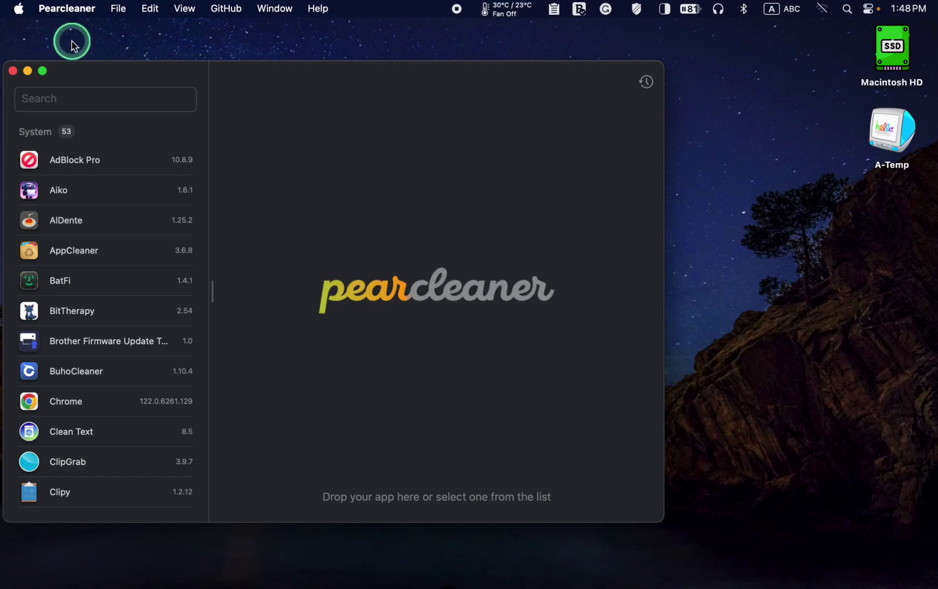
- Bring up the Pearcleaner menu to reach its settings
left_click(64, 8)
- In General settings, switch off Transparent material and set the colour mode to Dark
left_click(57, 89)
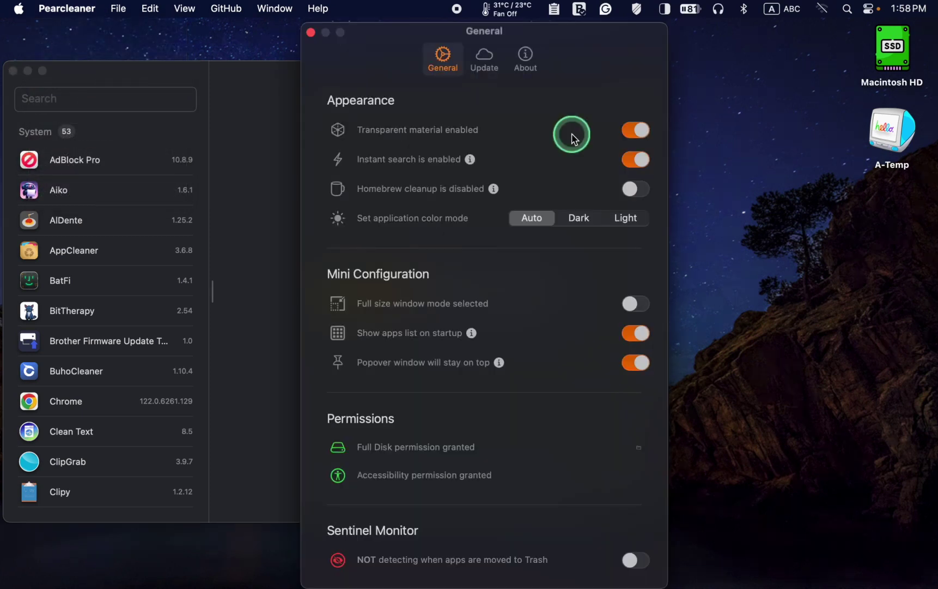
left_click(633, 131)
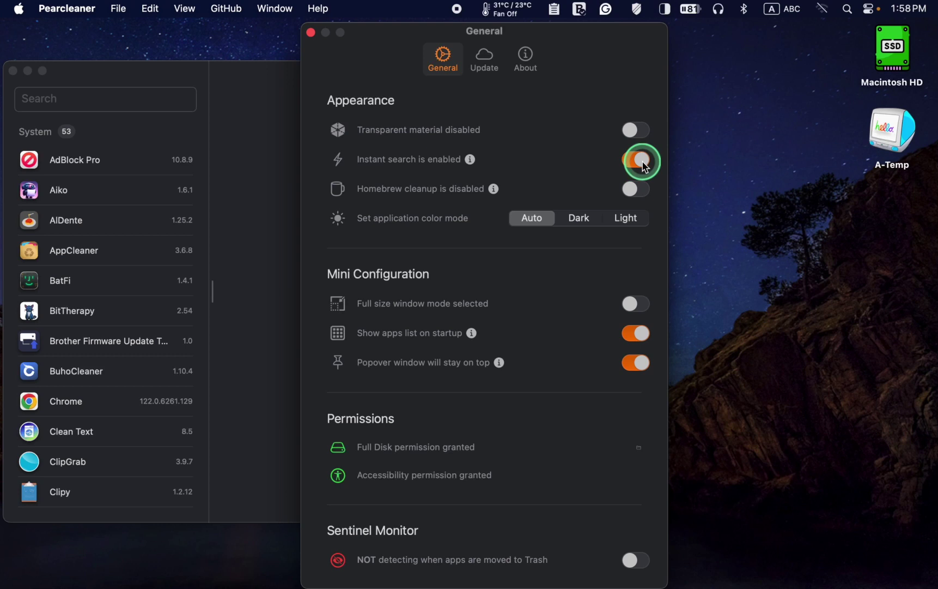
left_click(572, 223)
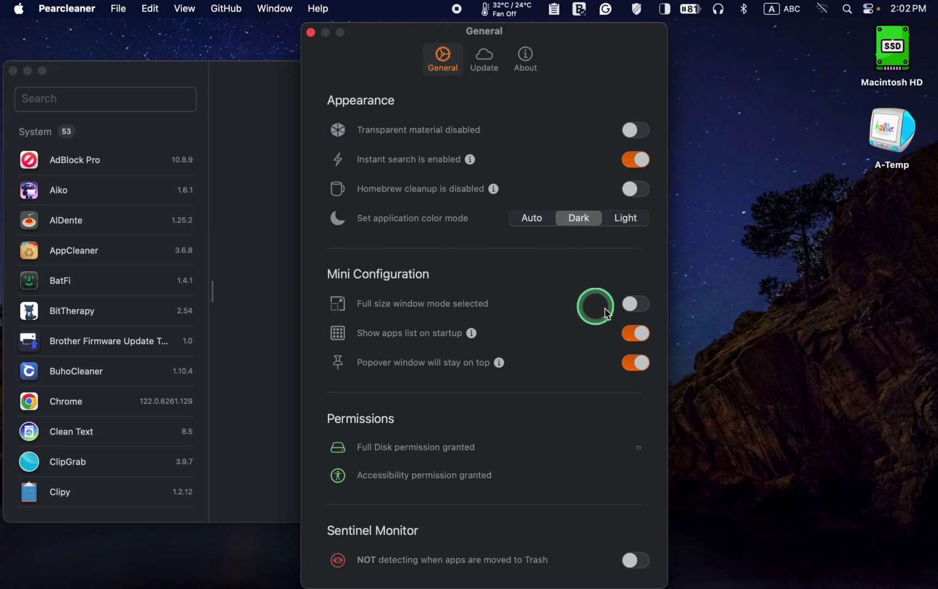
- Toggle Mini Configuration window mode on and back off, leaving full size mode
left_click(646, 307)
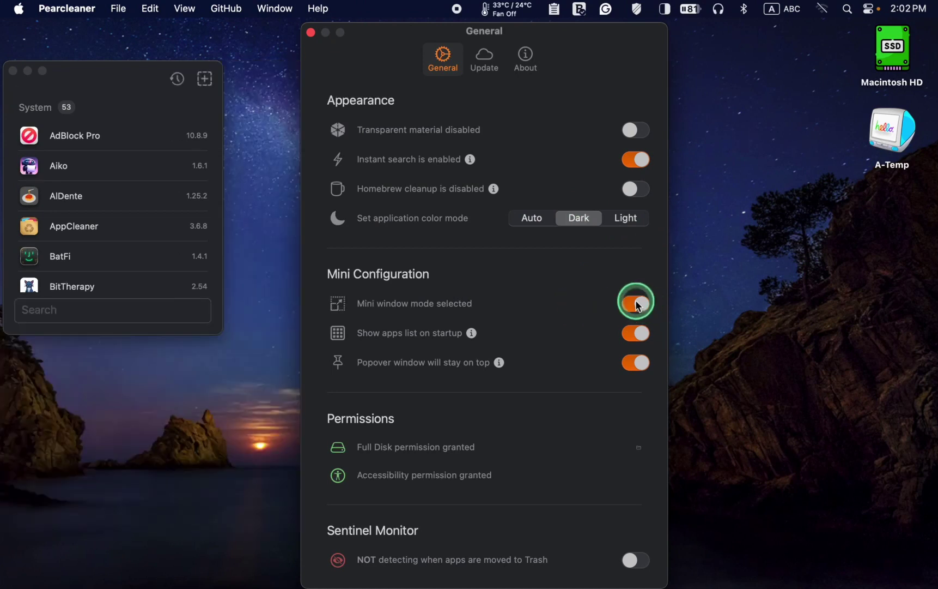
left_click(641, 305)
left_click(639, 307)
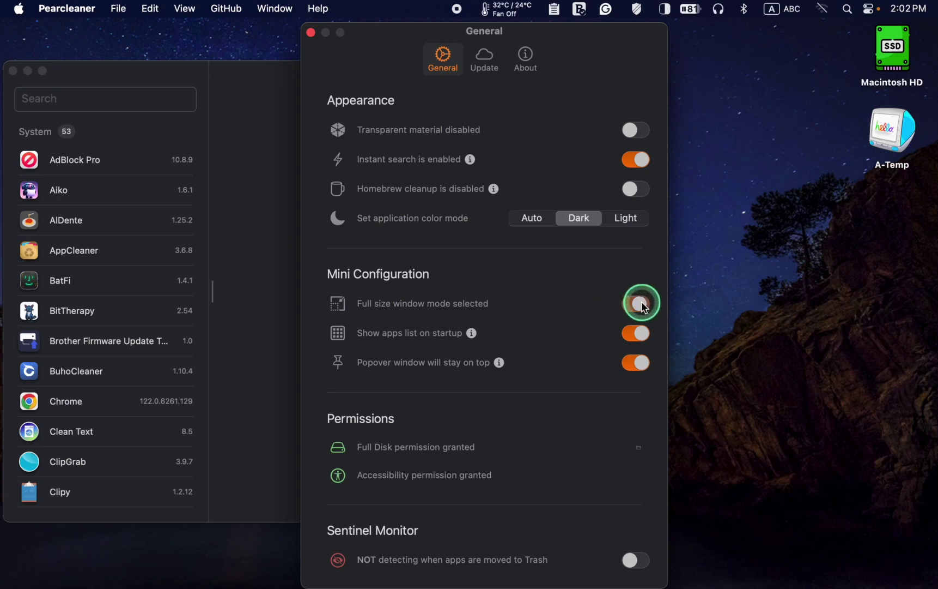
left_click(628, 307)
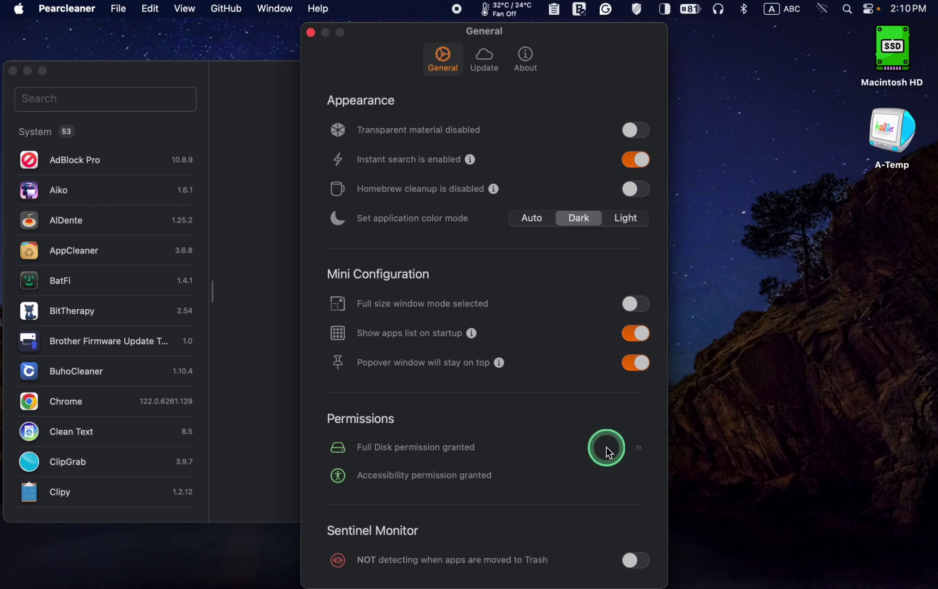
- With Sentinel Monitor briefly on, trash ClipGrab to list its leftover files, then switch monitoring off
left_click(637, 449)
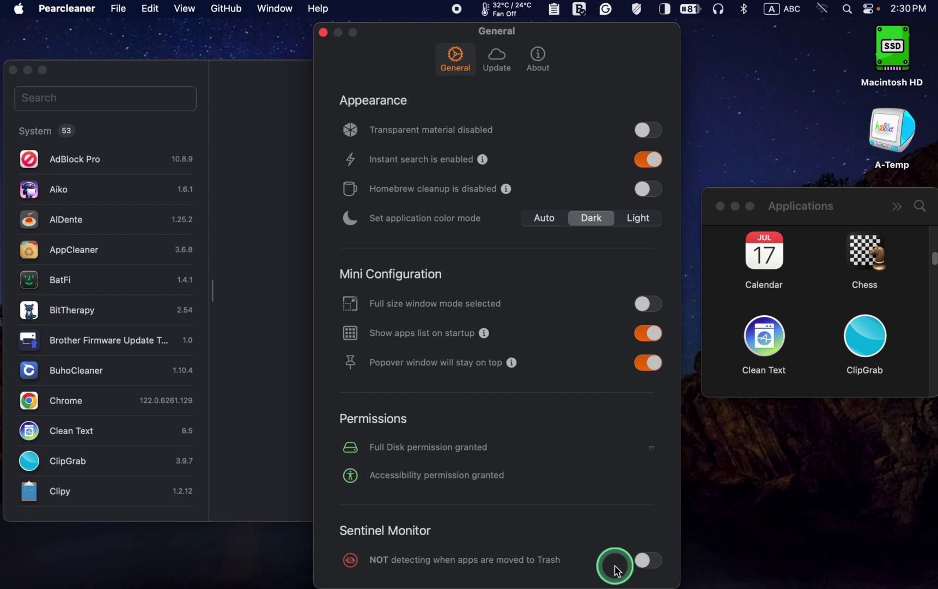
left_click(652, 562)
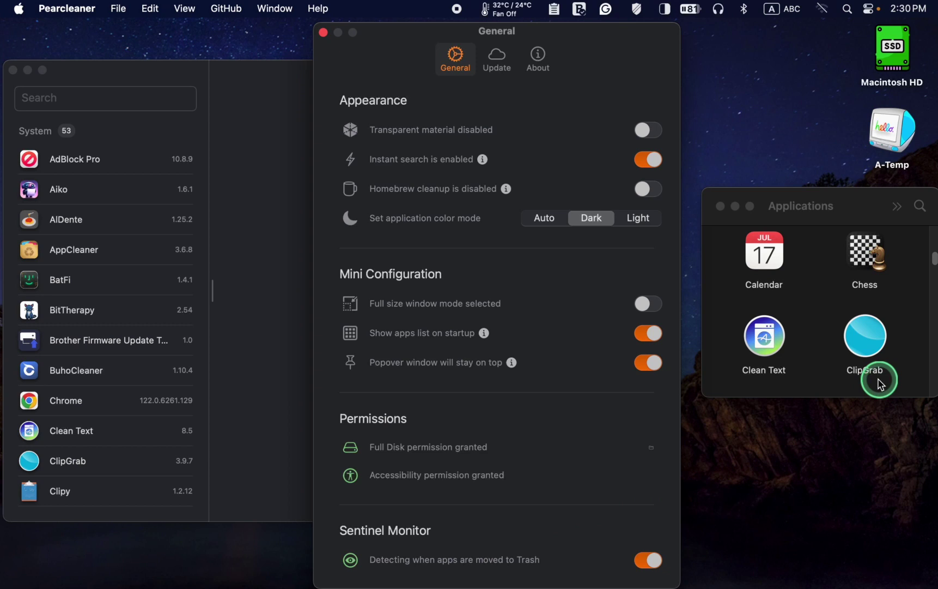
mouse_move(864, 336)
left_mouse_down()
mouse_move(898, 477)
mouse_move(904, 565)
left_mouse_up()
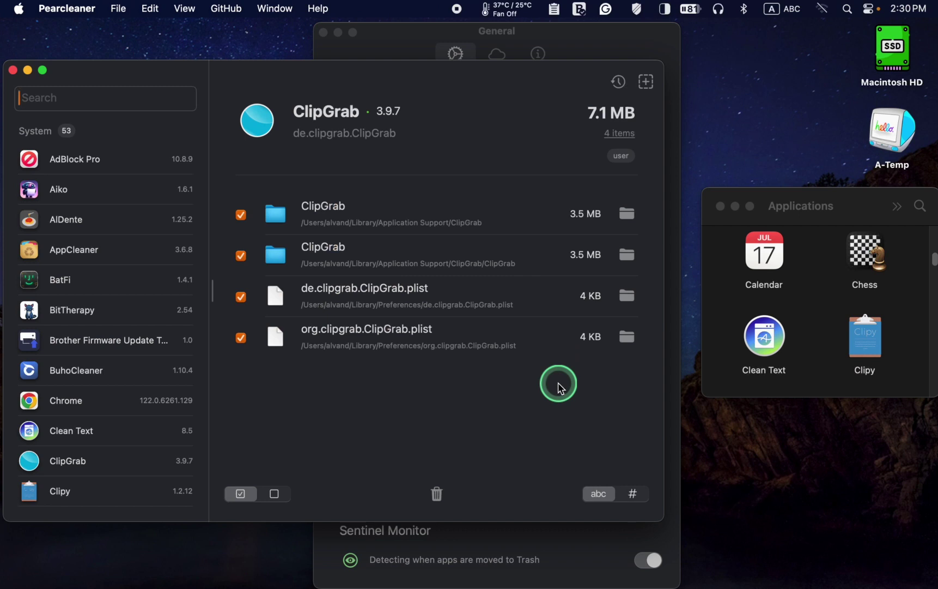
left_click(573, 570)
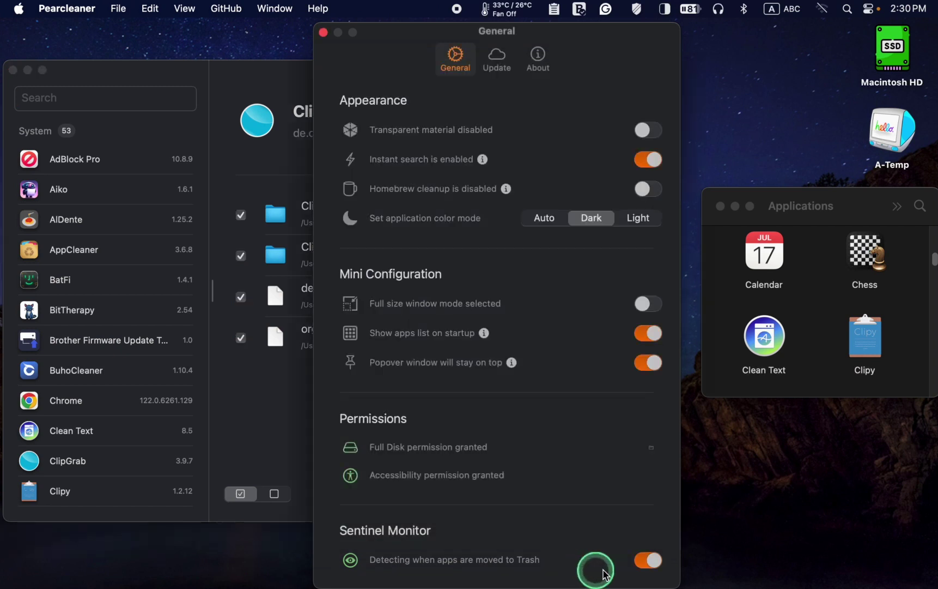
left_click(648, 560)
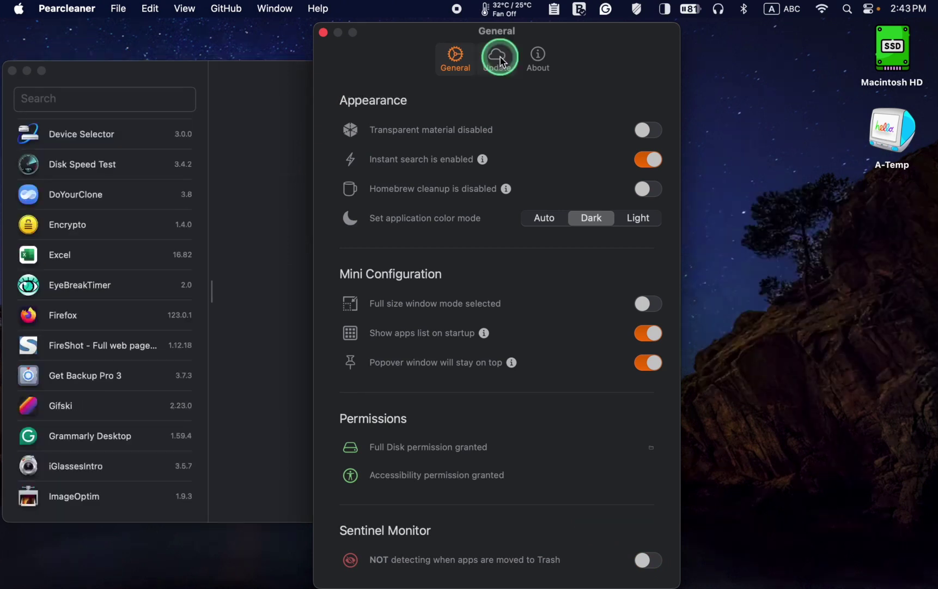
- Set update checks to every 7 days, then show the About information
left_click(500, 62)
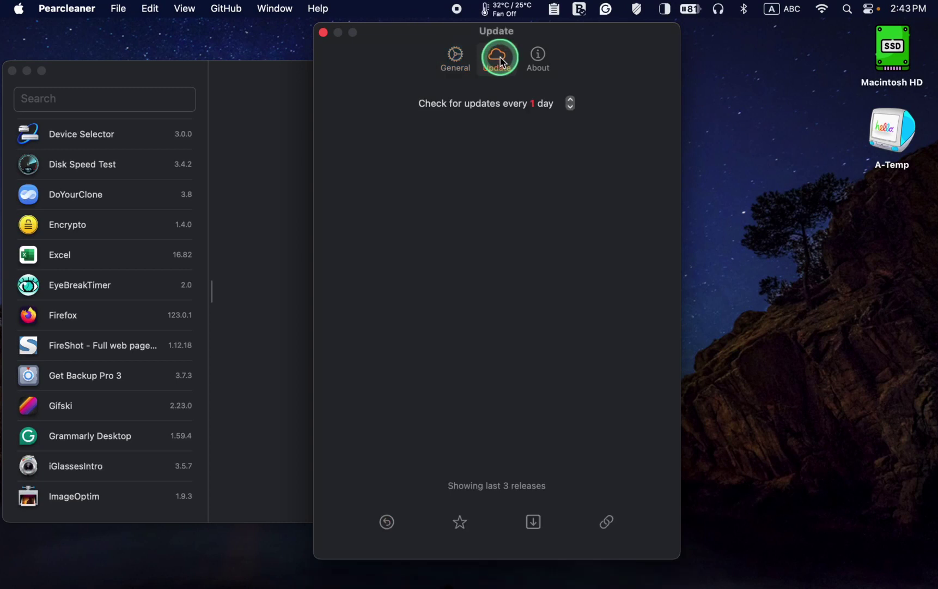
left_click(571, 100)
left_click(571, 100)
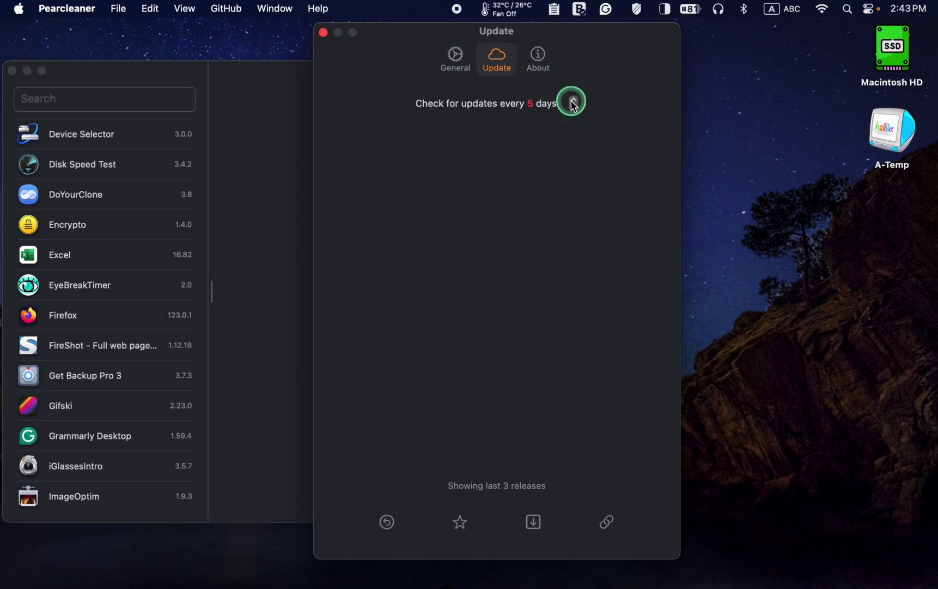
left_click(571, 100)
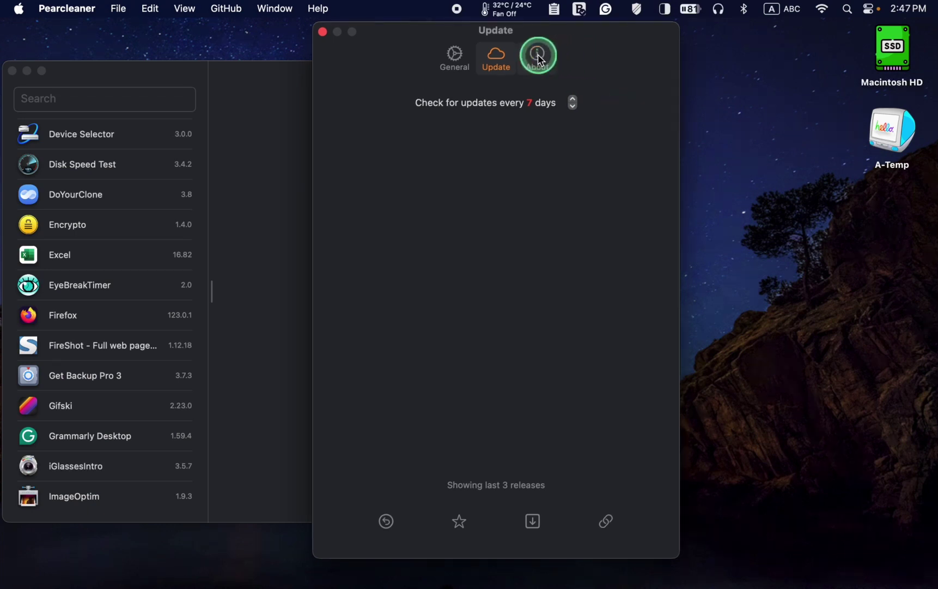
left_click(538, 55)
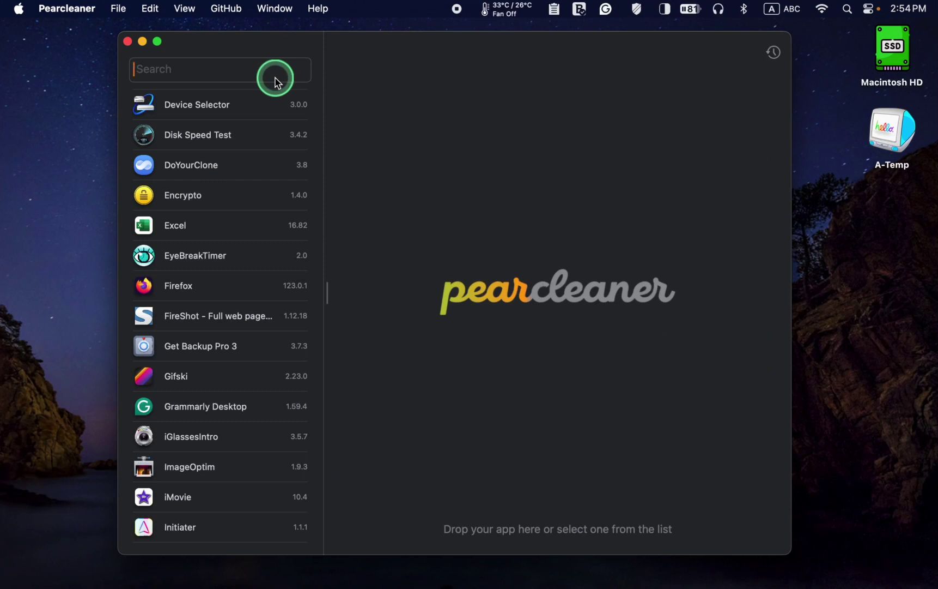
- Show Disk Speed Test's related files and toggle the .bom receipt off and back on
left_click(269, 135)
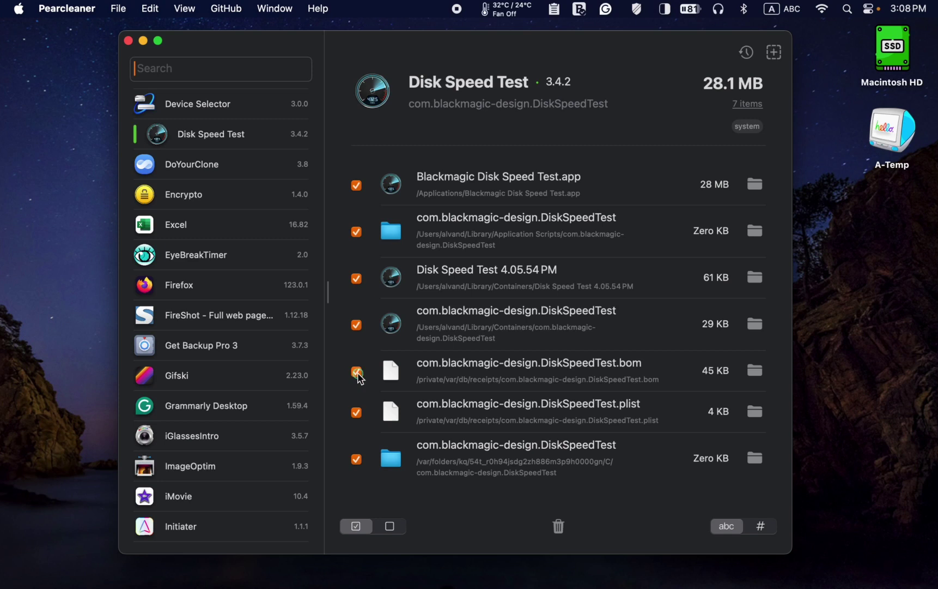
left_click(357, 372)
left_click(356, 371)
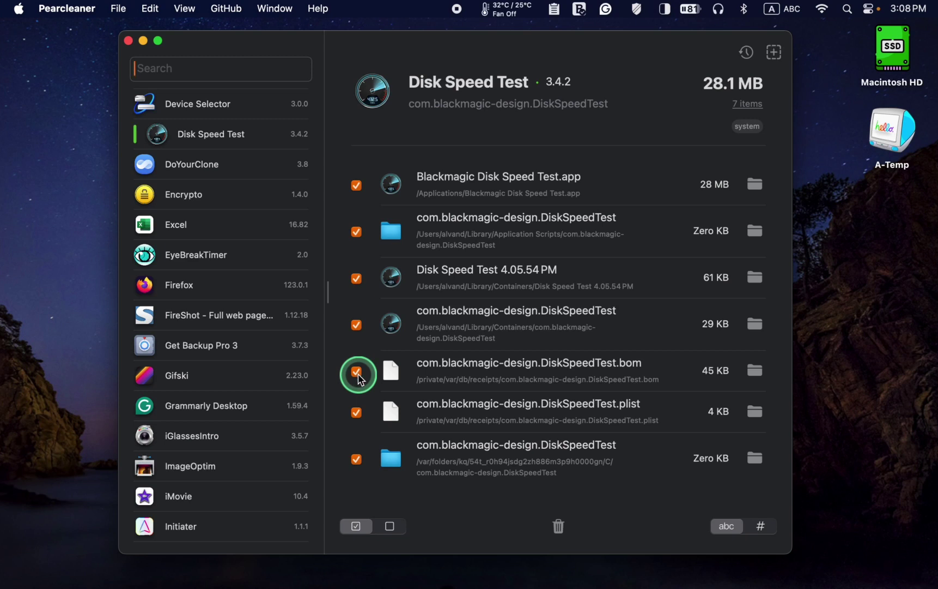
- Unmark and re-mark all seven Disk Speed Test files, ending with every one ticked
left_click(389, 525)
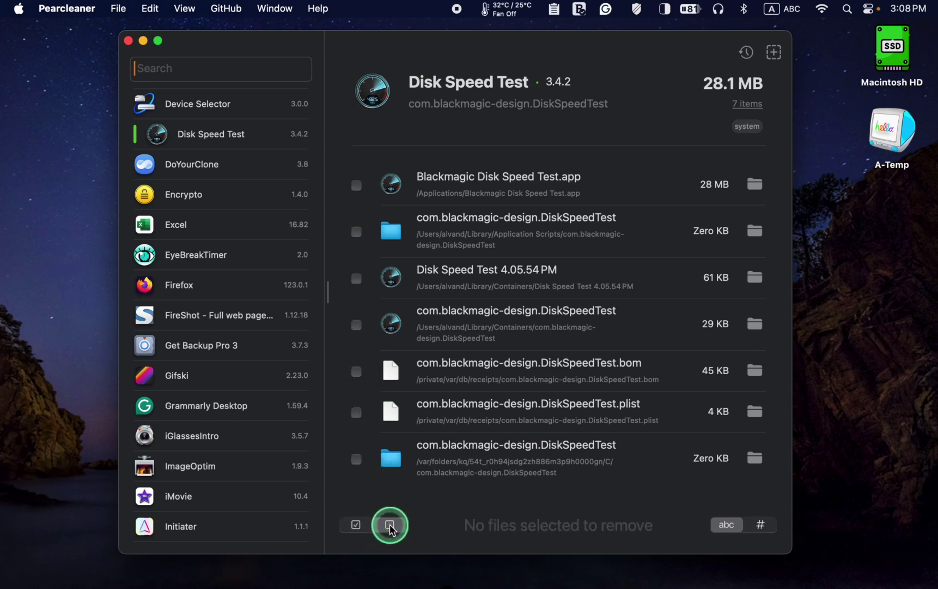
left_click(355, 525)
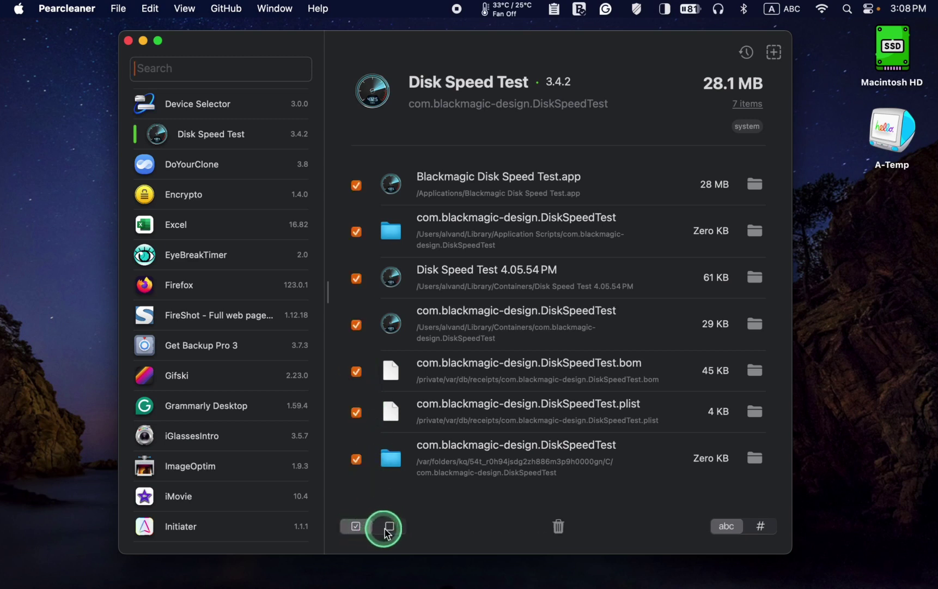
left_click(387, 527)
left_click(356, 524)
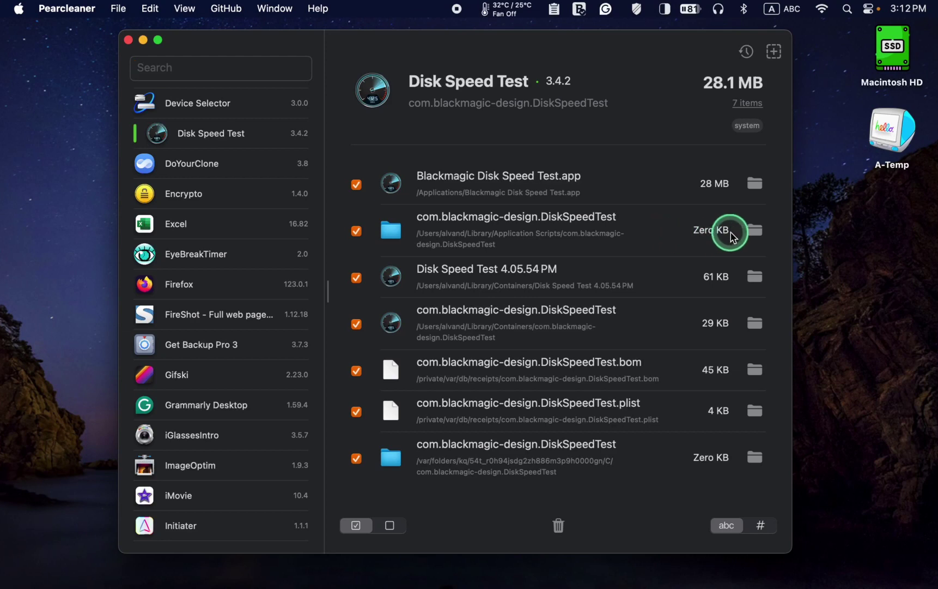
left_click(755, 229)
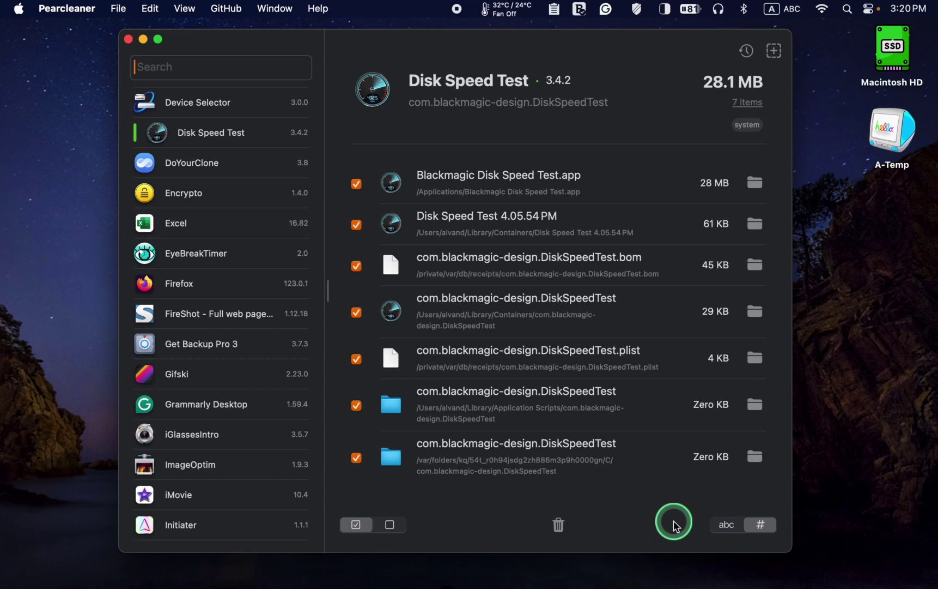
left_click(727, 525)
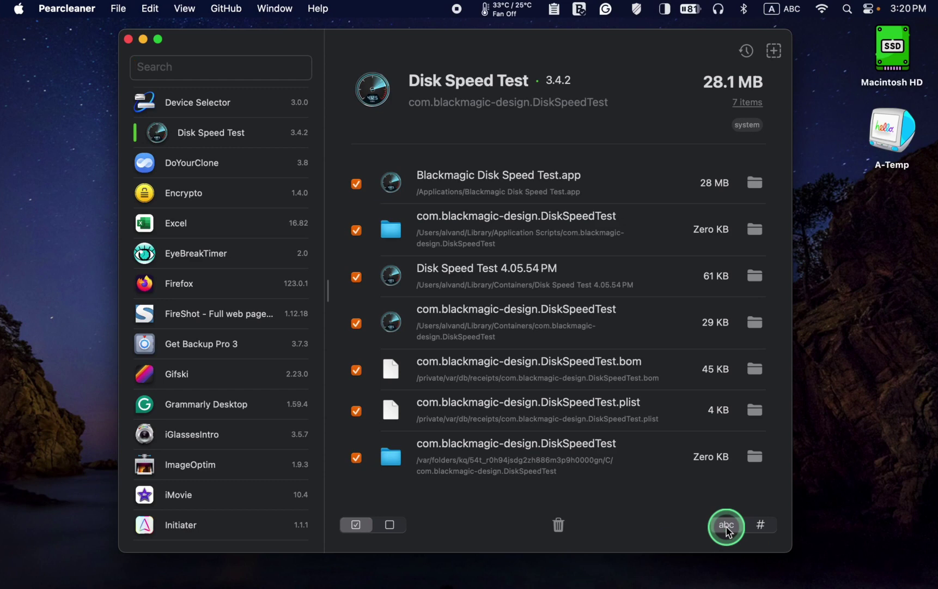
left_click(761, 524)
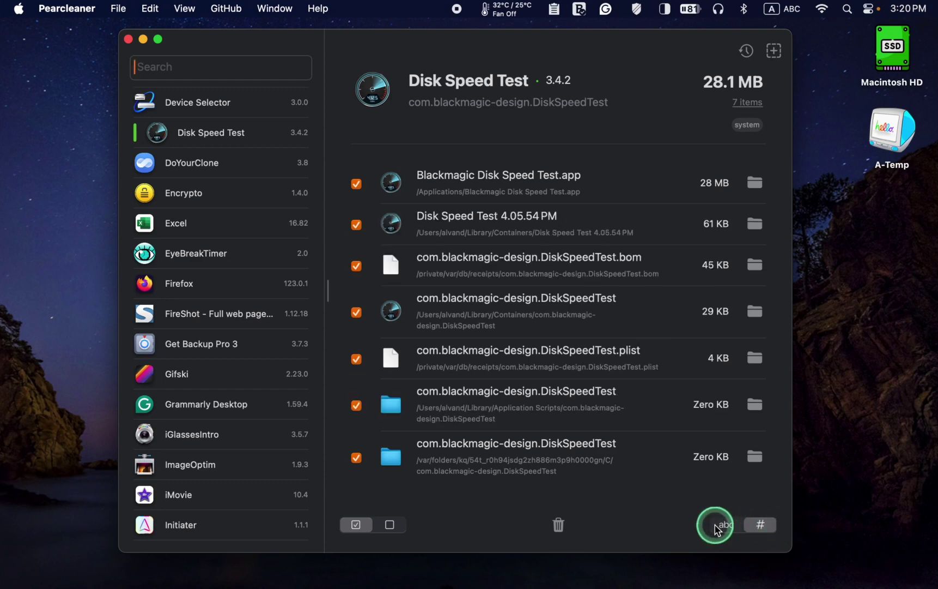
left_click(715, 527)
left_click(758, 523)
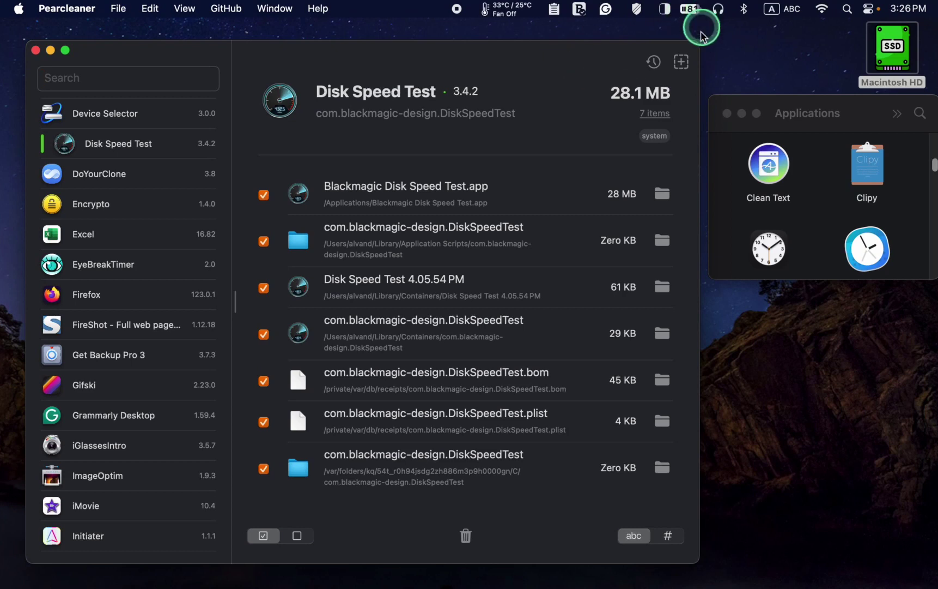
- Trash Disk Speed Test's seven files, then check Pearcleaner's leftover files view
left_click(681, 61)
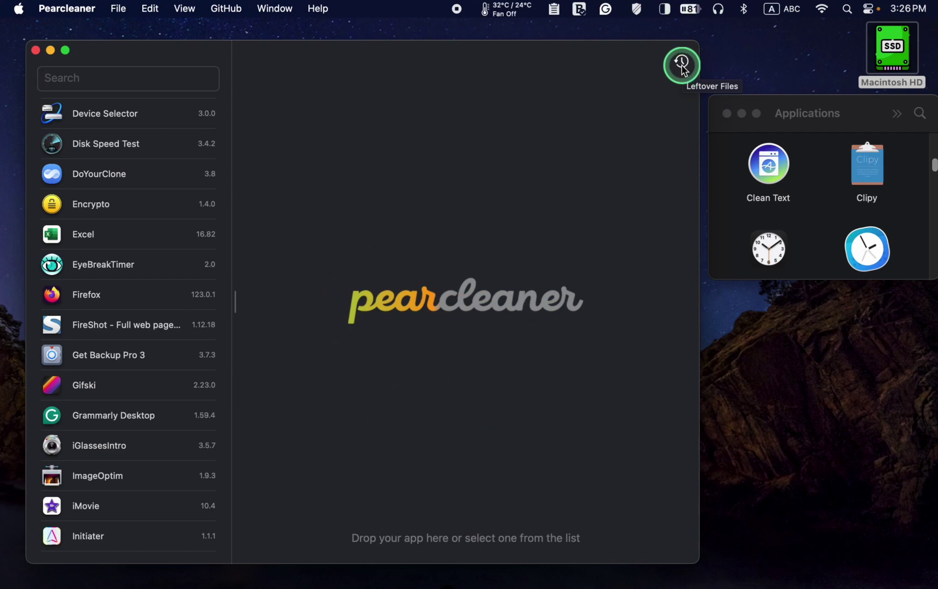
left_click_drag(770, 177, 526, 239)
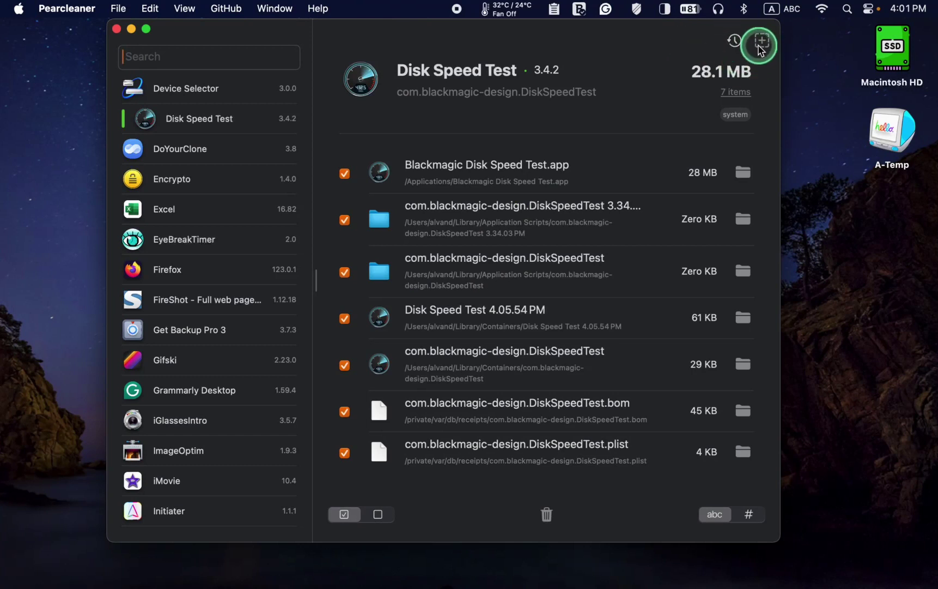
left_click(737, 44)
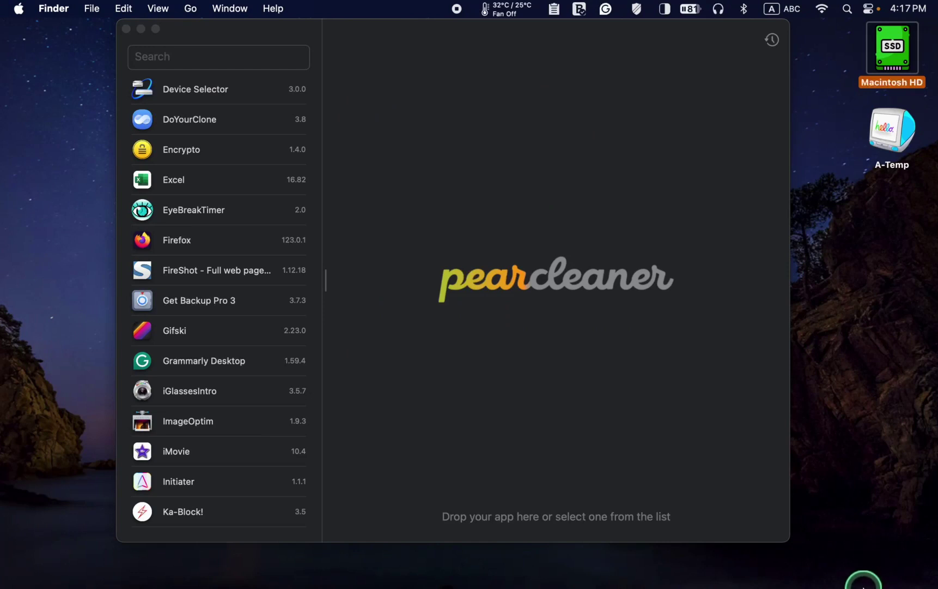
- Put Back all seven Disk Speed Test files from the Trash, approving with the password
mouse_move(864, 584)
left_click(907, 571)
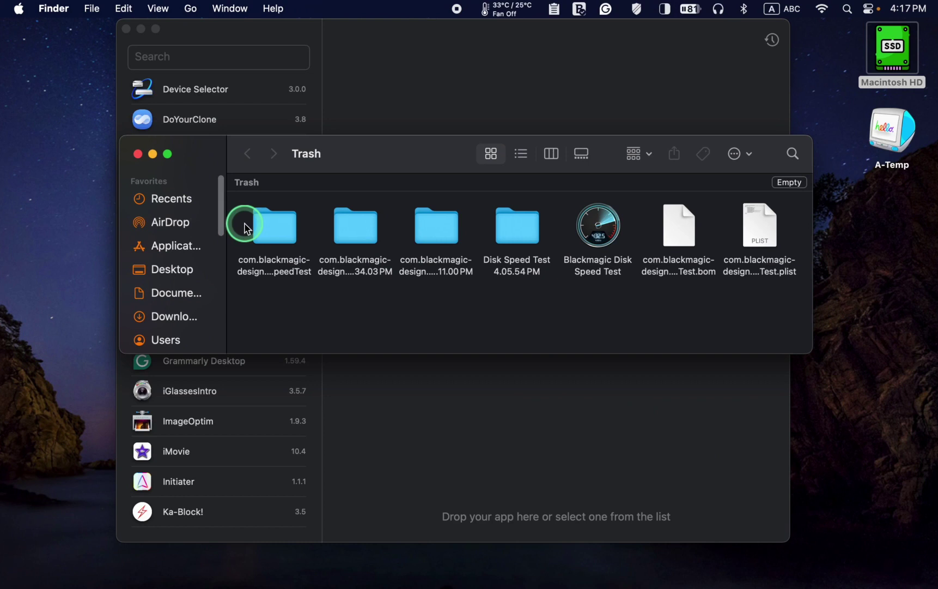
left_click_drag(244, 229, 765, 250)
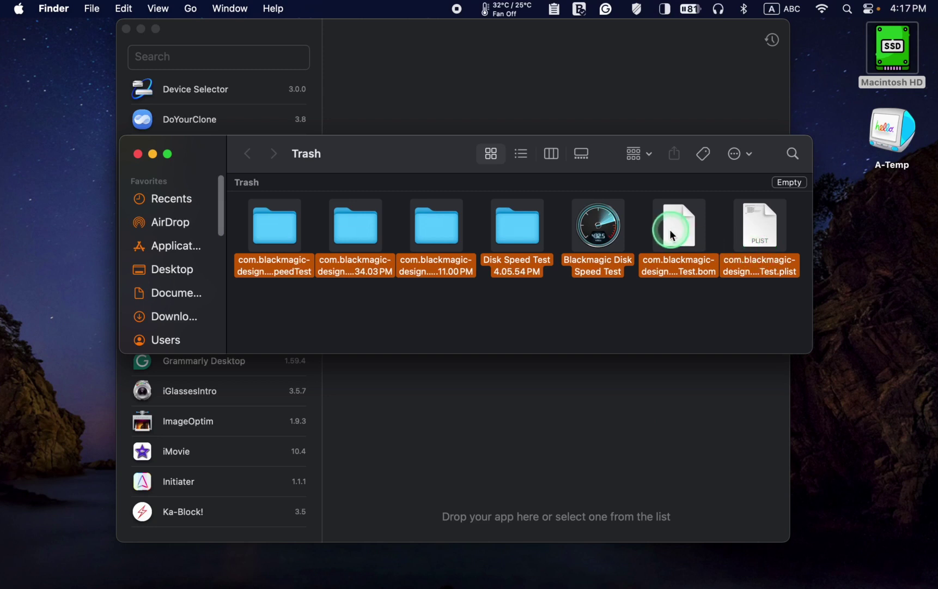
right_click(524, 228)
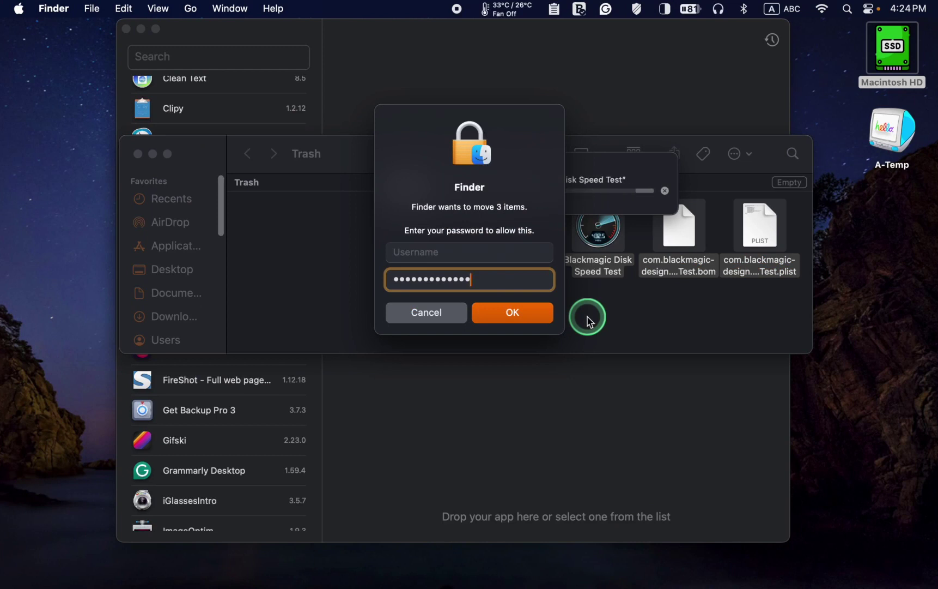
left_click(519, 313)
left_click(137, 153)
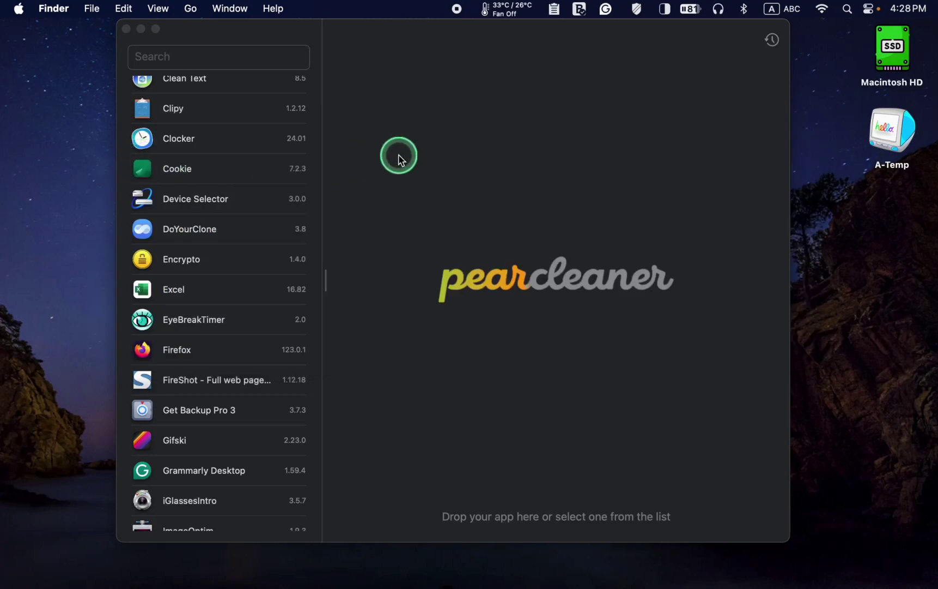